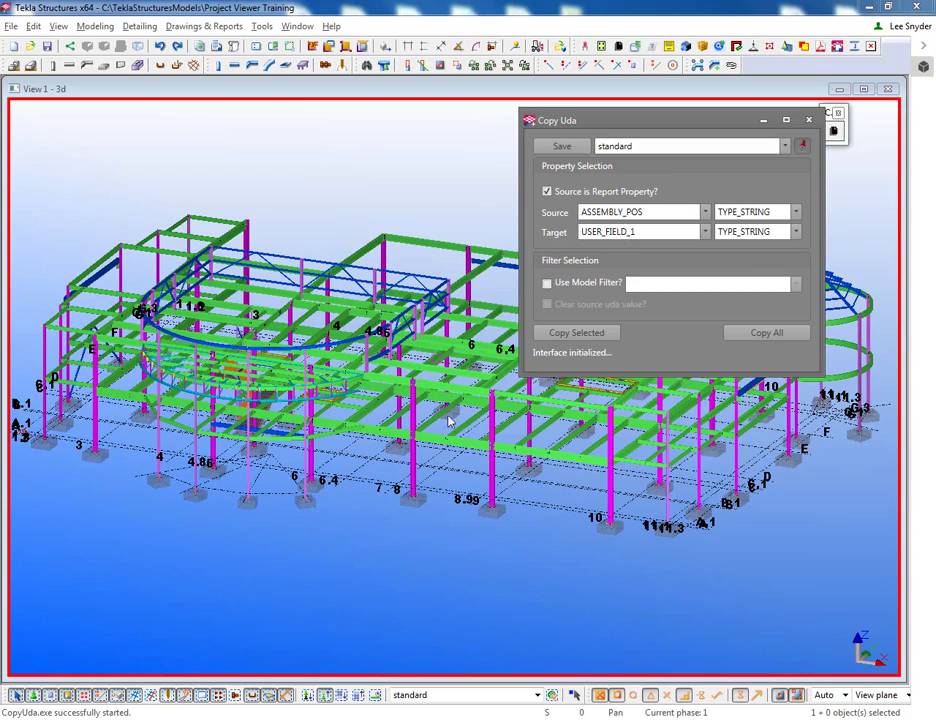
Select the beam between the two columns and copy its assembly position B148 into User Field 1
scroll(393, 355, "up", 2)
scroll(401, 460, "up", 2)
scroll(400, 455, "up", 2)
left_click(401, 455)
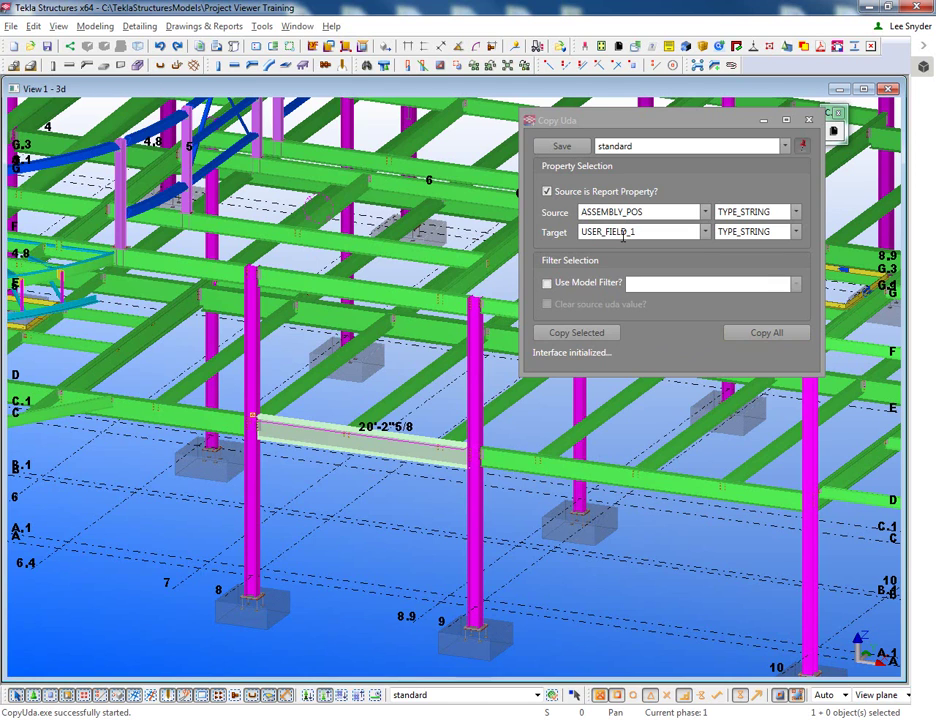
left_click(586, 335)
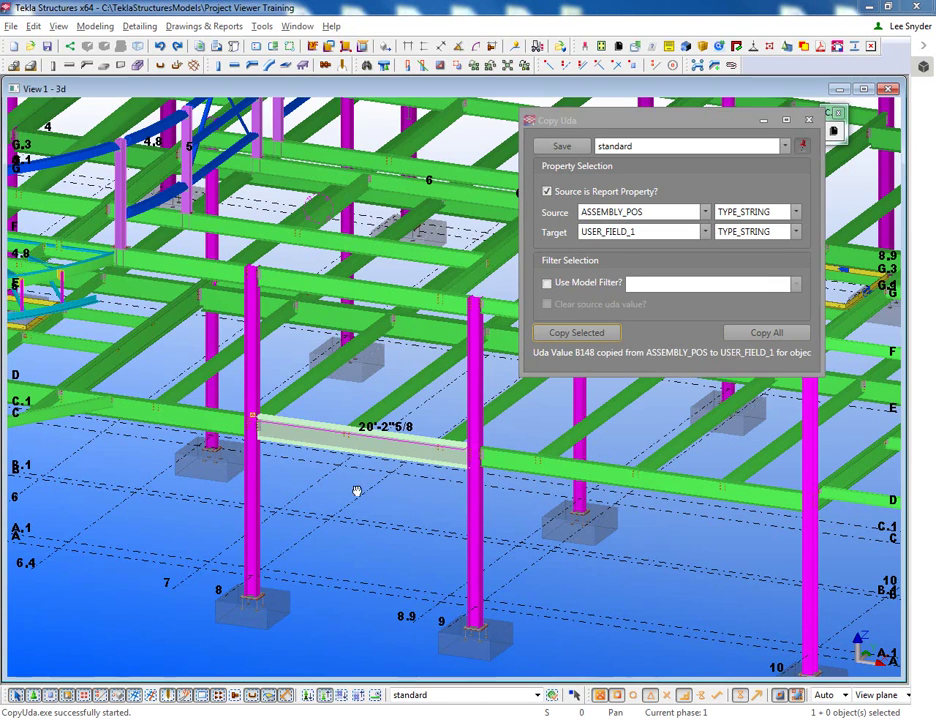
Check that User Field 1 shows B148 in the beam's user-defined attributes, then cancel
scroll(356, 491, "up", 2)
scroll(357, 455, "up", 1)
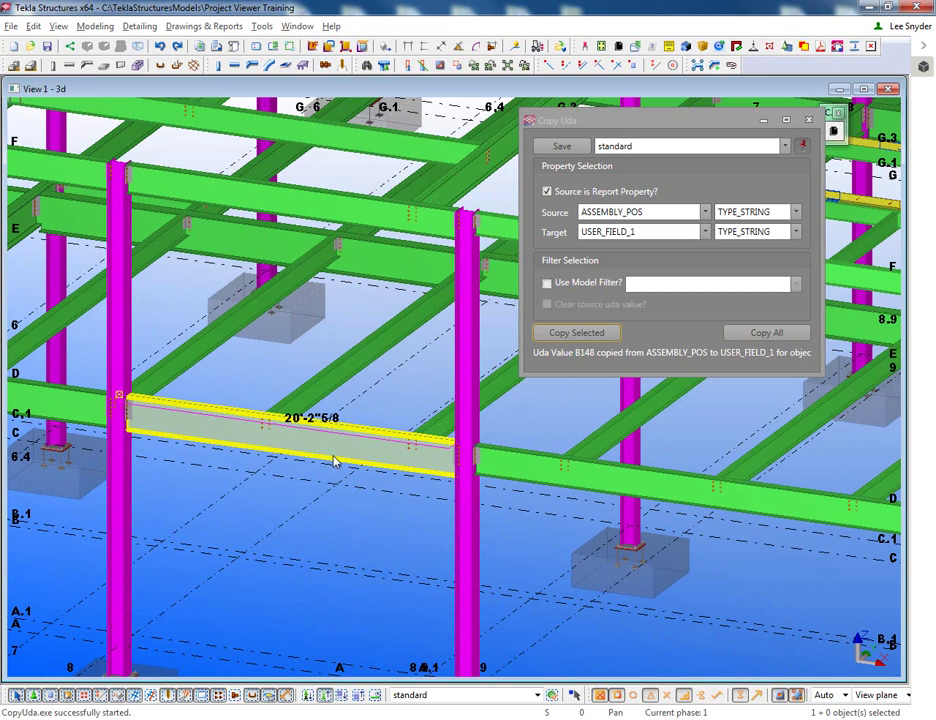
double_click(335, 460)
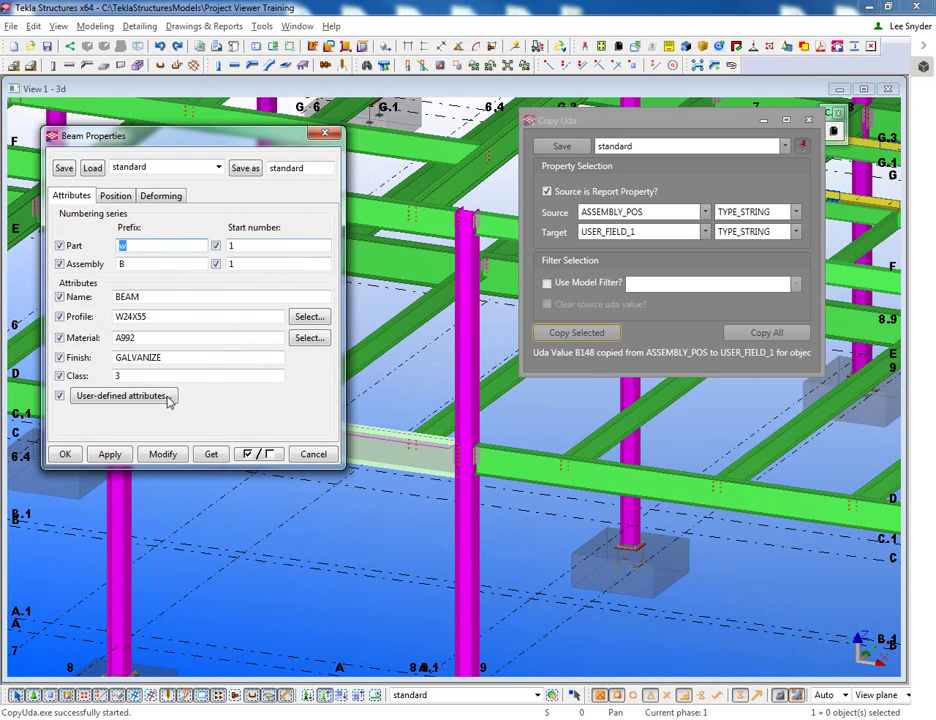
left_click(170, 398)
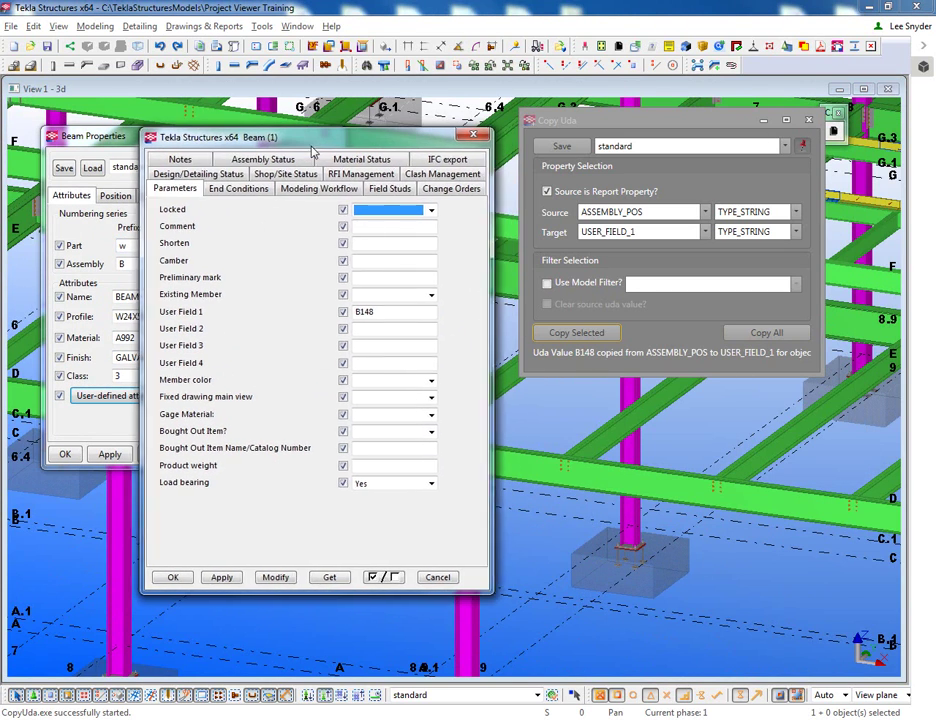
double_click(367, 311)
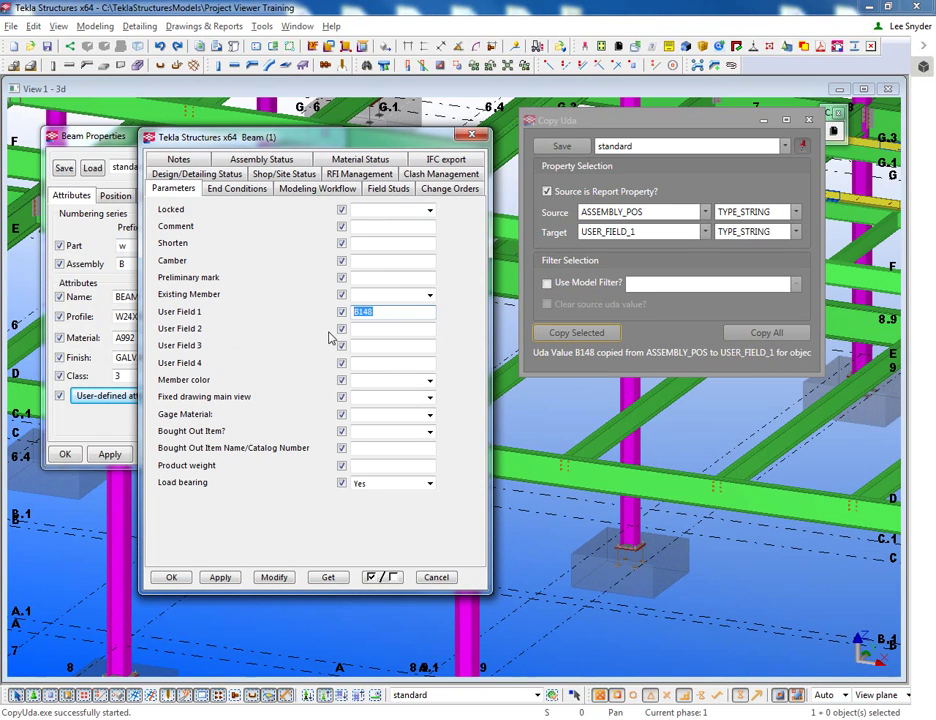
left_click(436, 577)
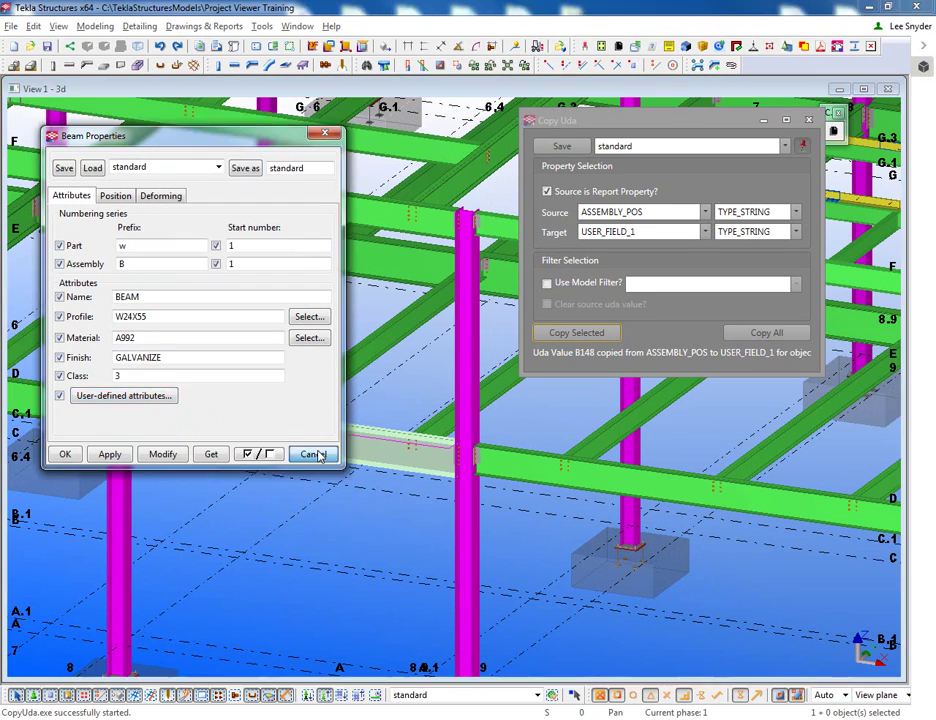
Copy the beam's finish GALVANIZE into its comment, with Source FINISH and Target comment
left_click(314, 455)
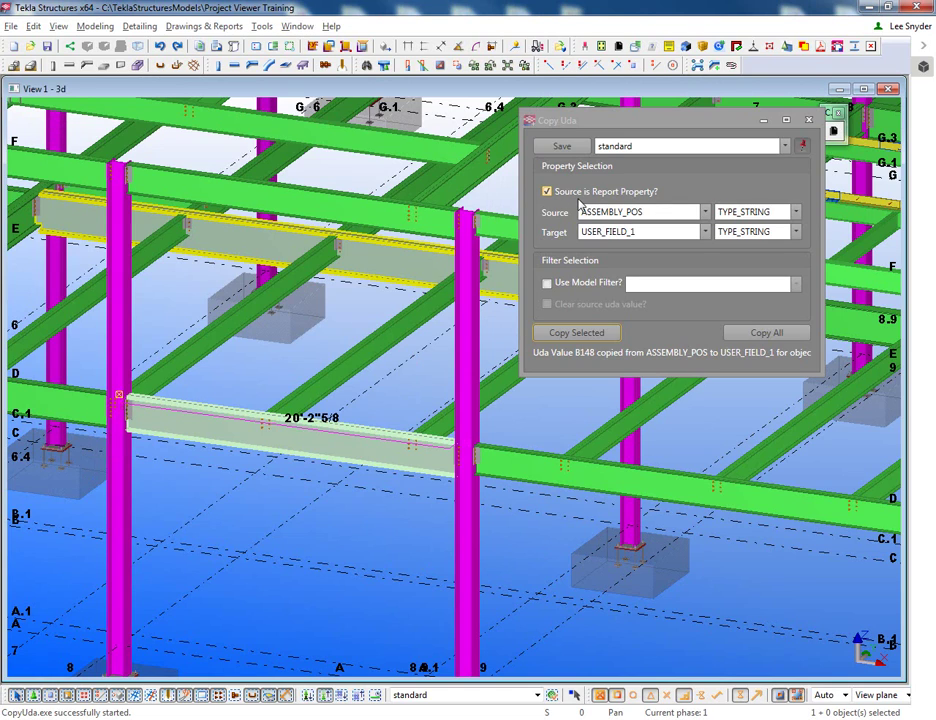
double_click(645, 211)
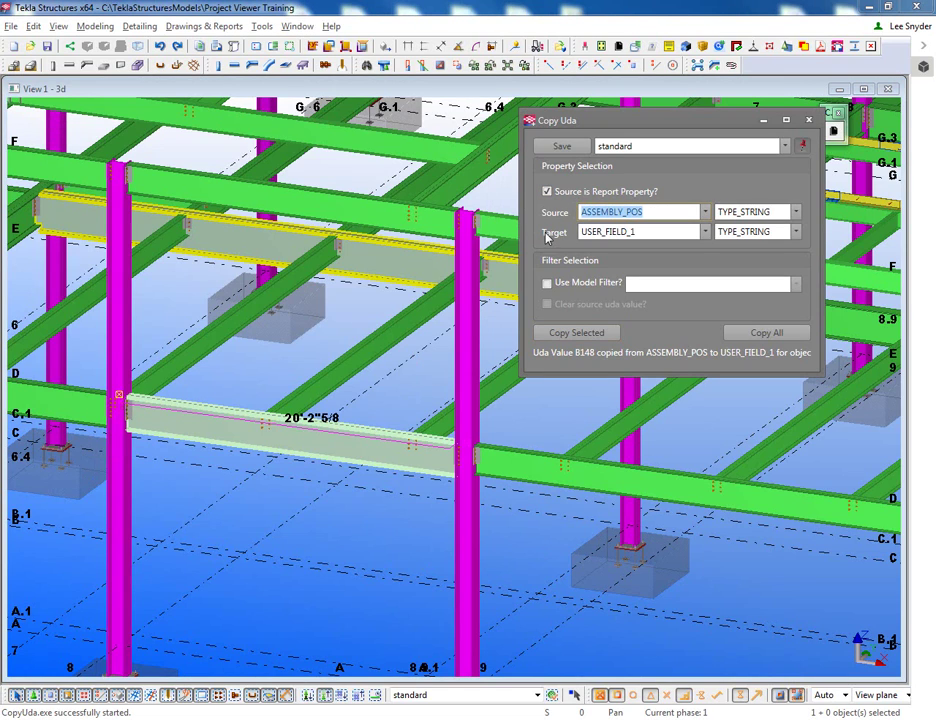
type("F")
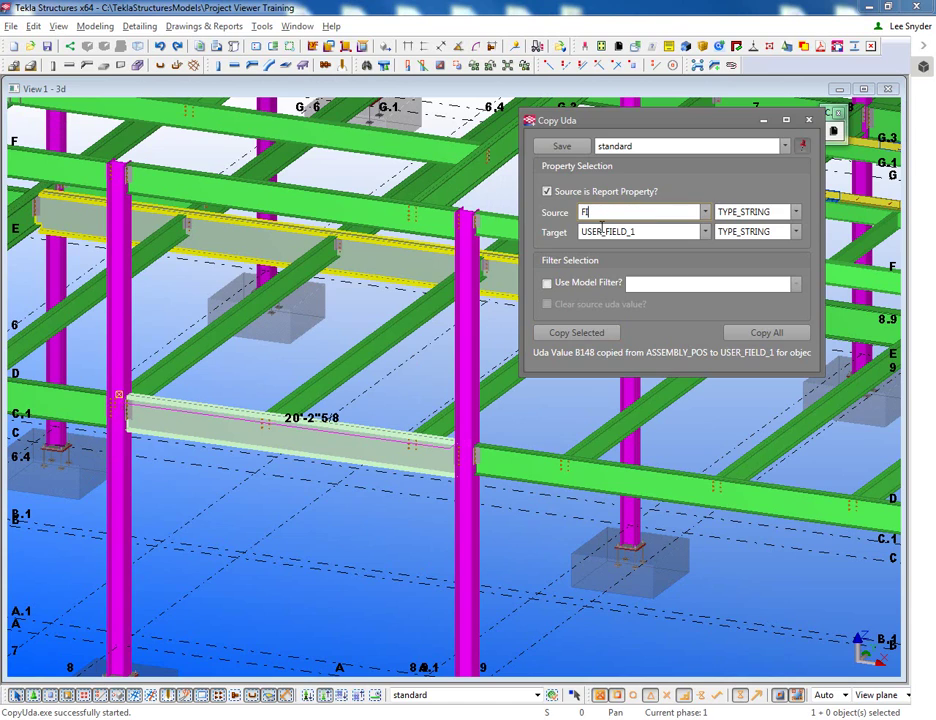
type("INISH")
left_click_drag(628, 237, 566, 246)
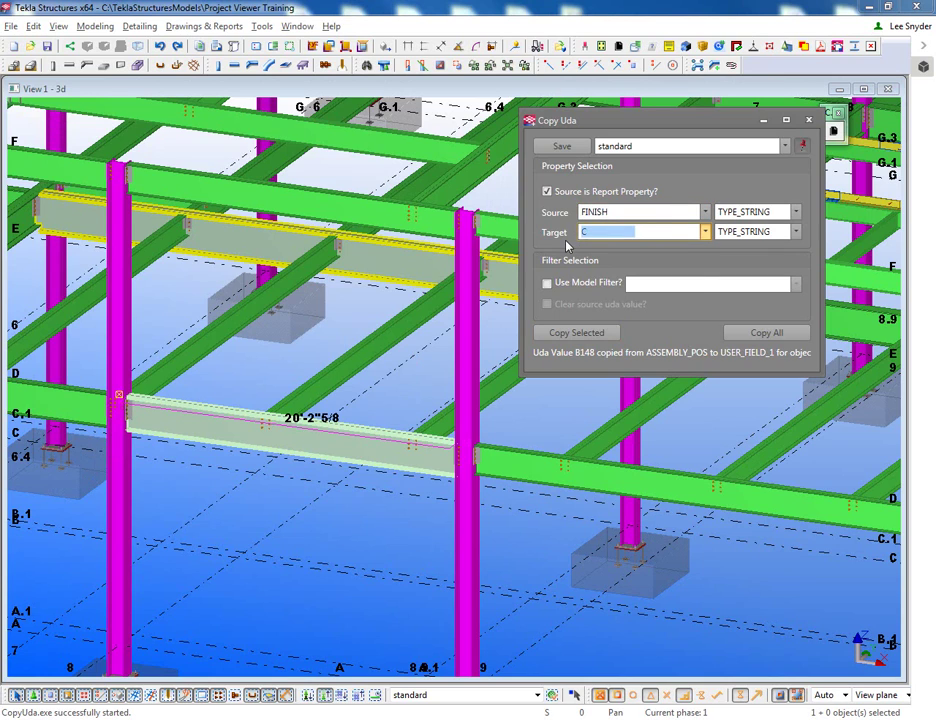
type("COM")
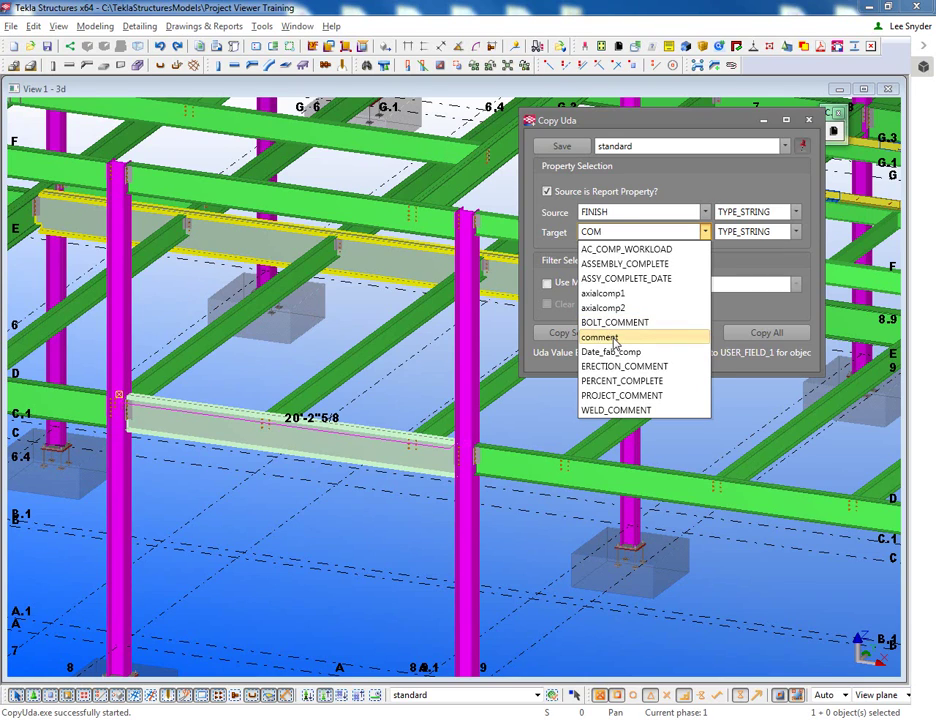
left_click(615, 339)
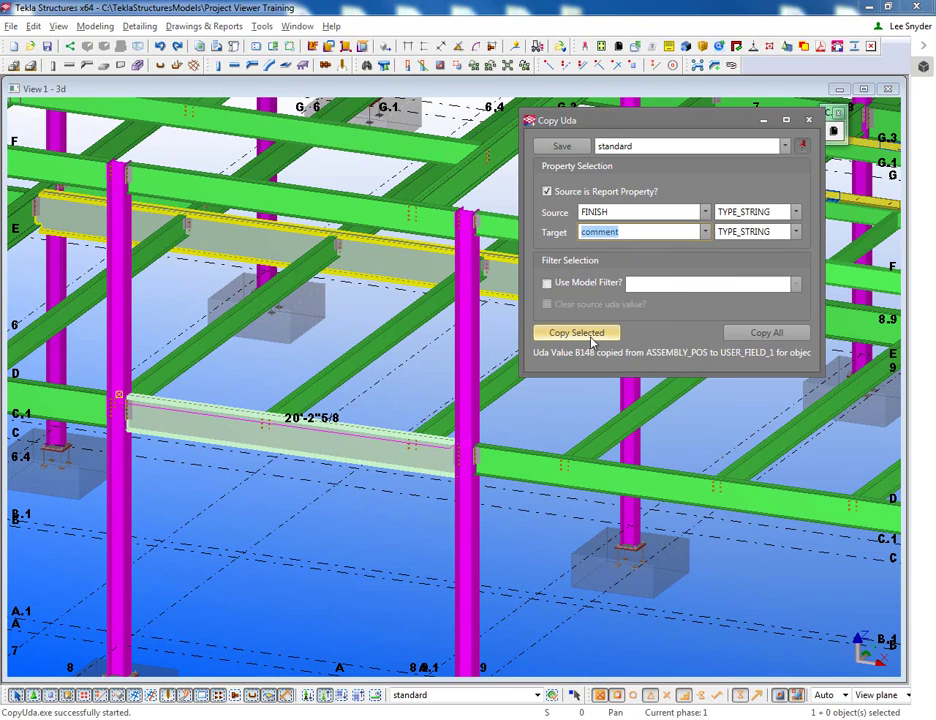
left_click(586, 336)
Verify GALVANIZE in the beam's Comment among its user-defined attributes
double_click(318, 444)
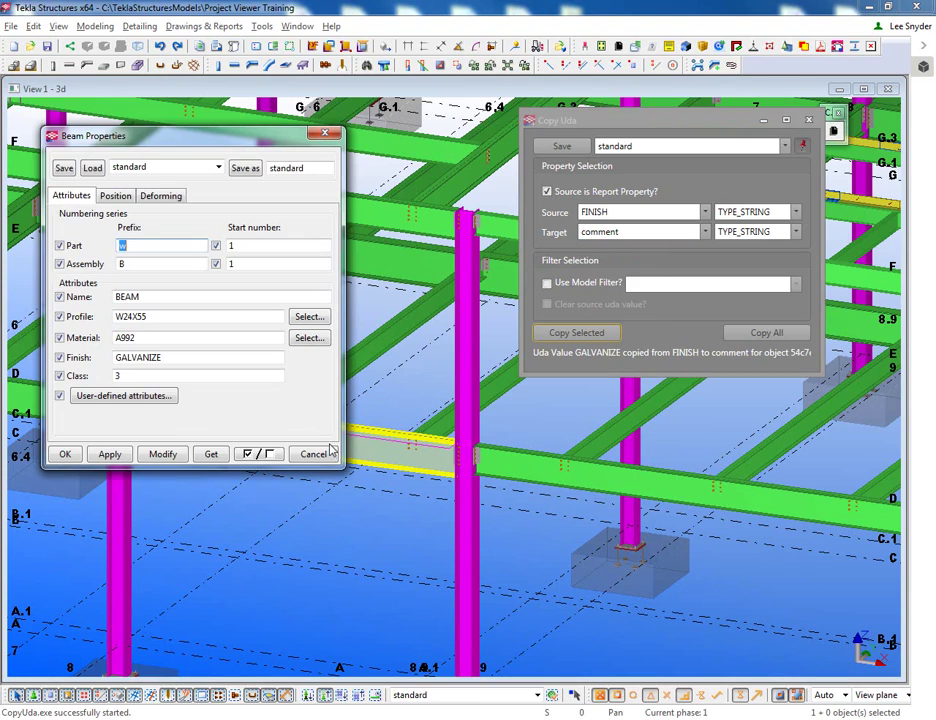
left_click(115, 396)
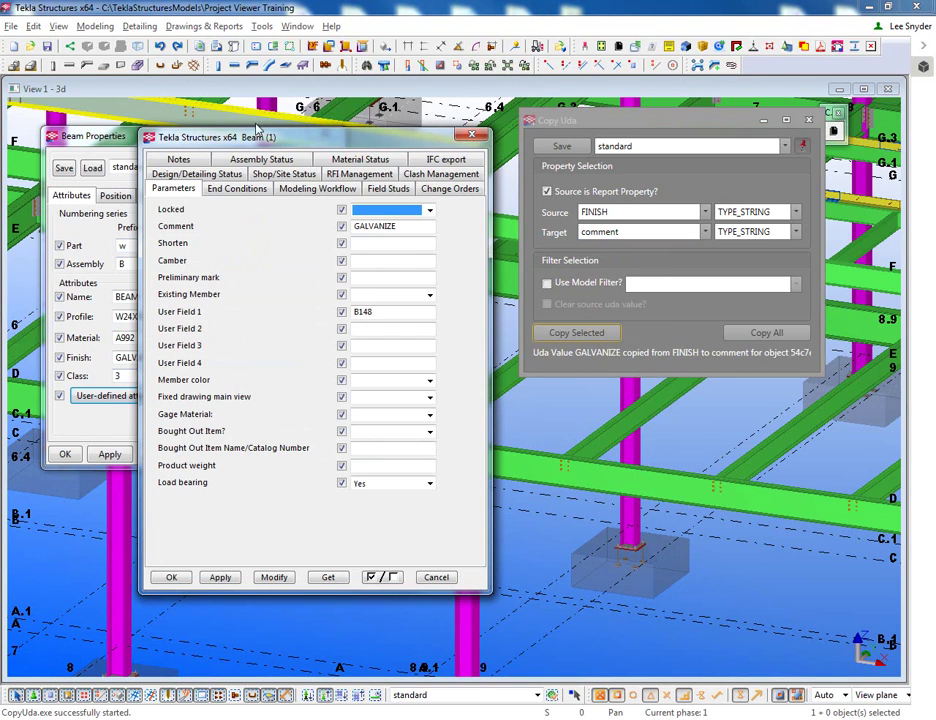
left_click_drag(258, 132, 314, 135)
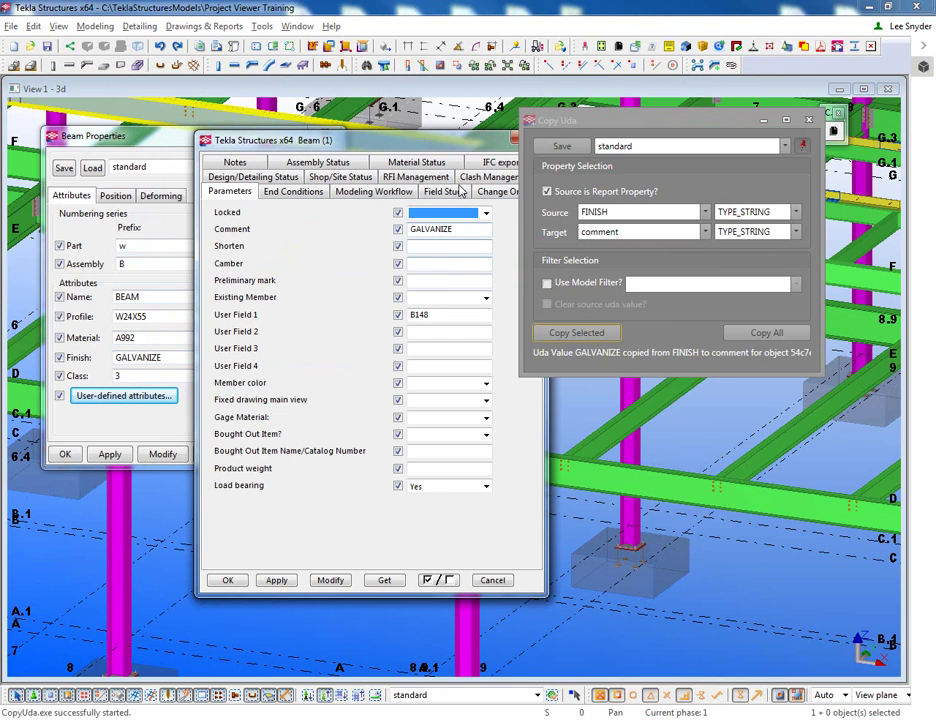
key("Escape")
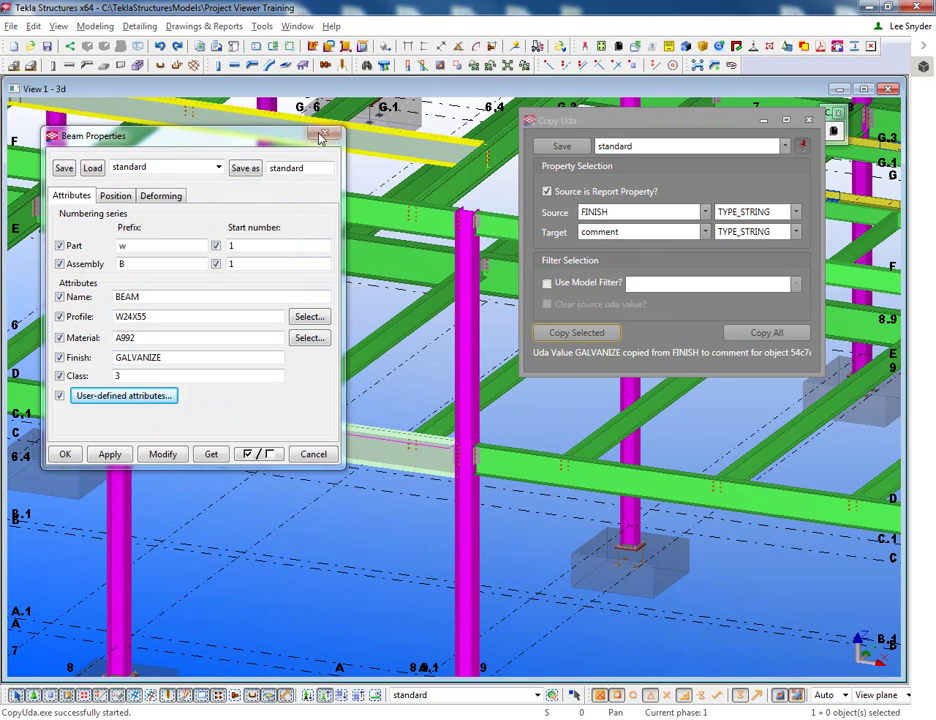
Set the Copy Uda source to the SHOPSTATUS attribute instead of a report property
left_click(321, 135)
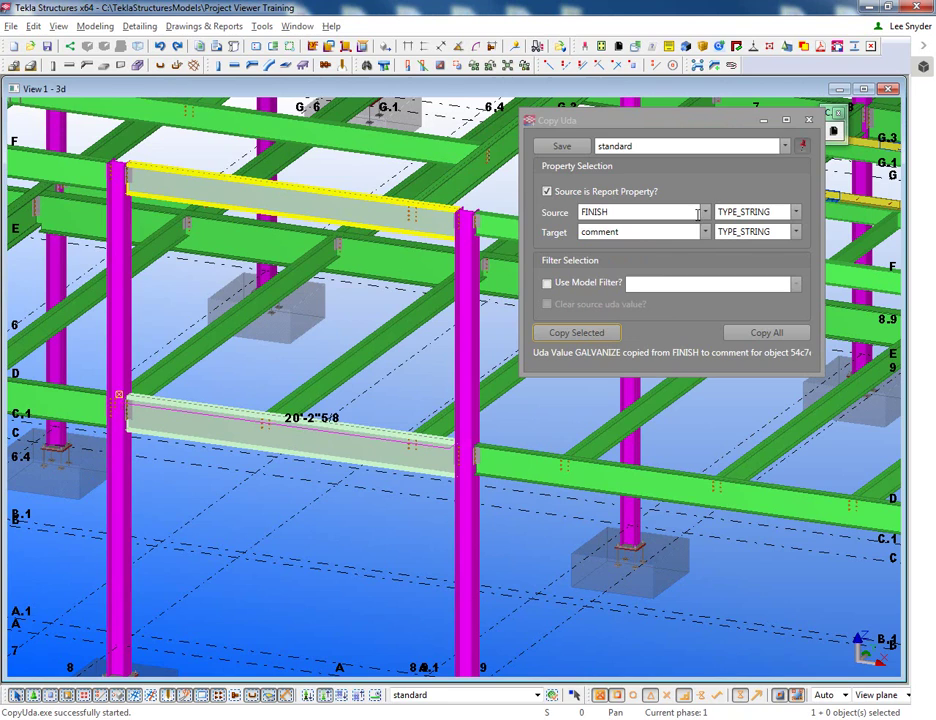
left_click(547, 192)
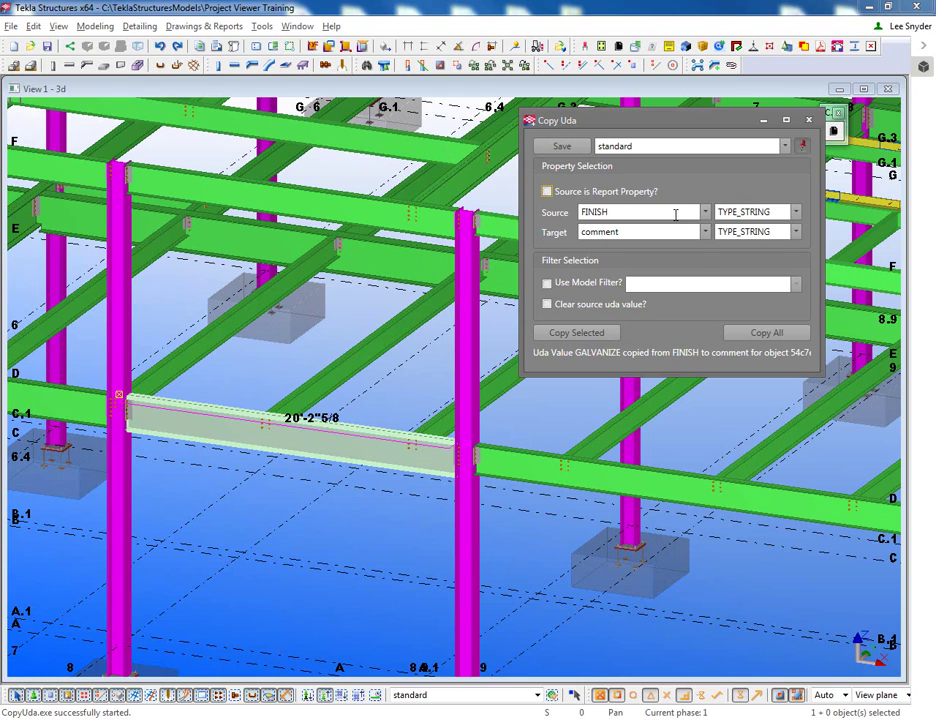
double_click(682, 213)
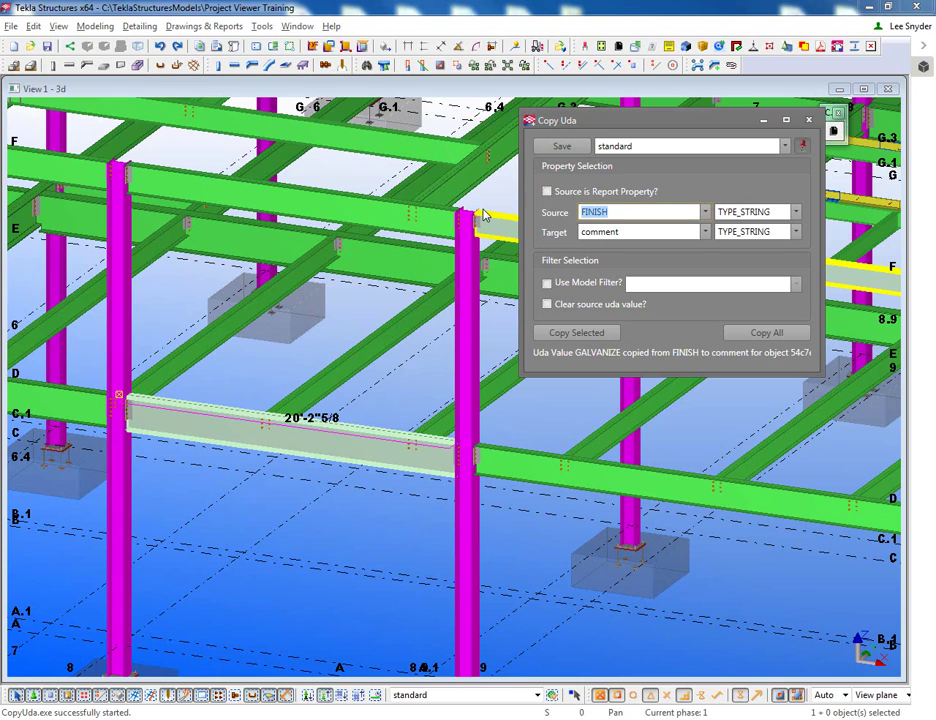
type("SHOP")
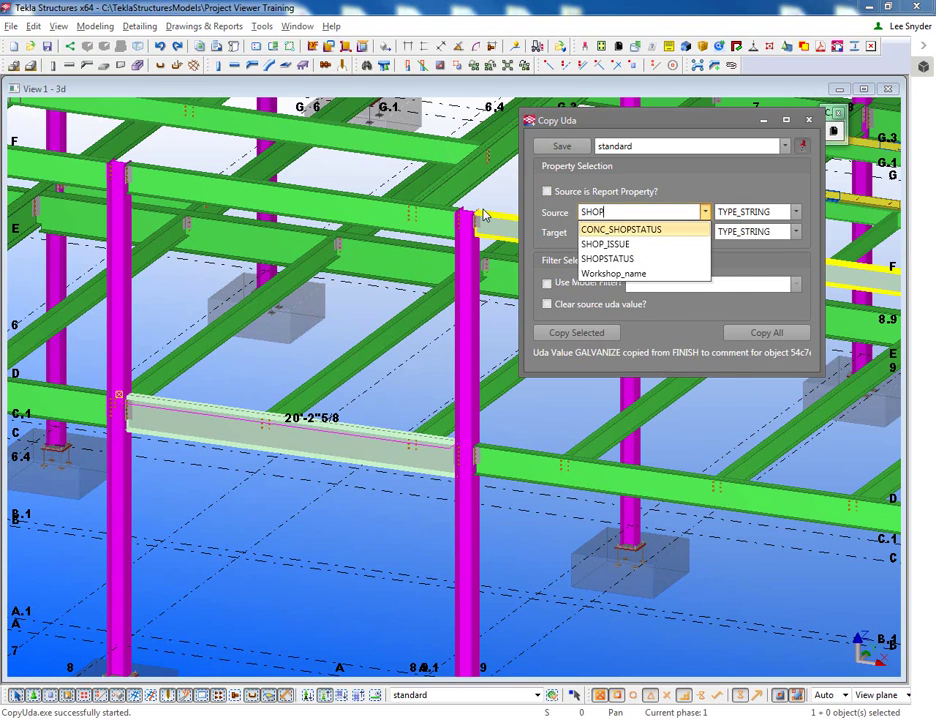
left_click(605, 259)
Copy the shop status Scheduled into target USER_FIELD_2
key("Tab")
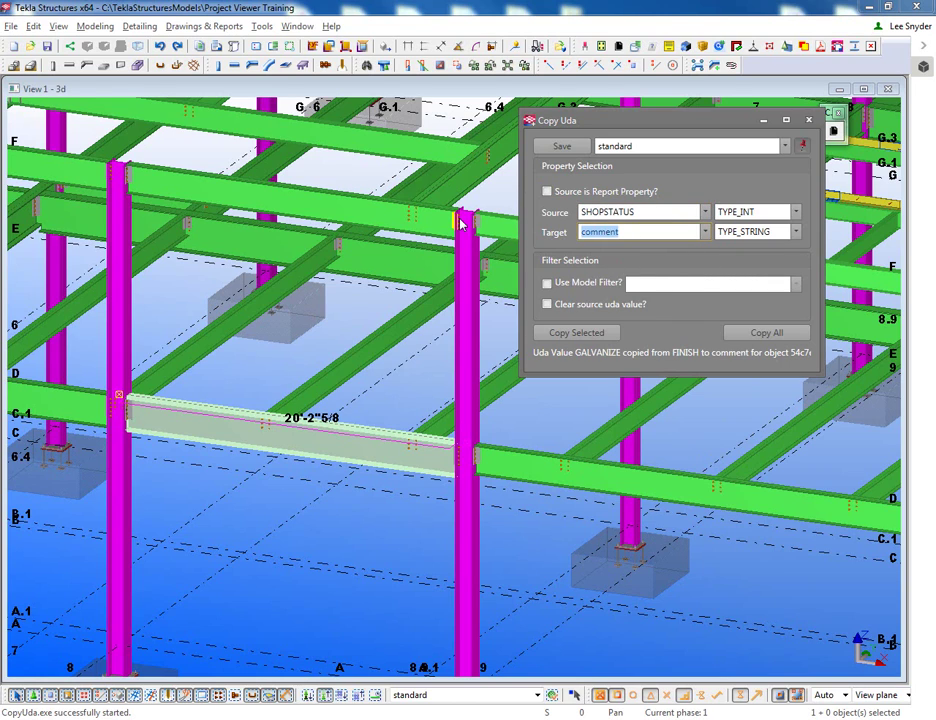
type("USER")
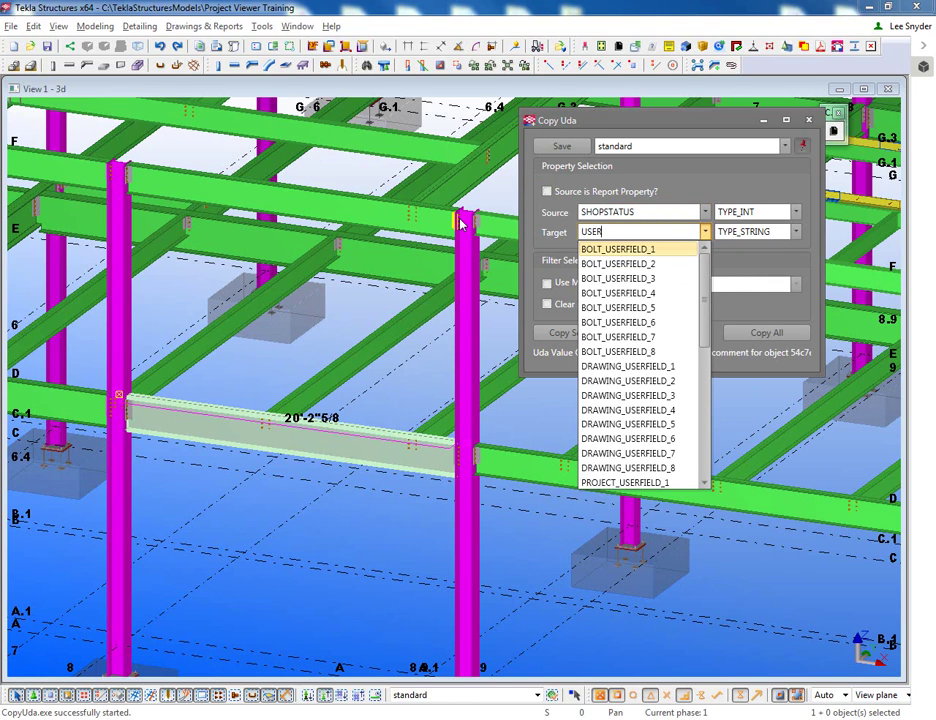
type("_")
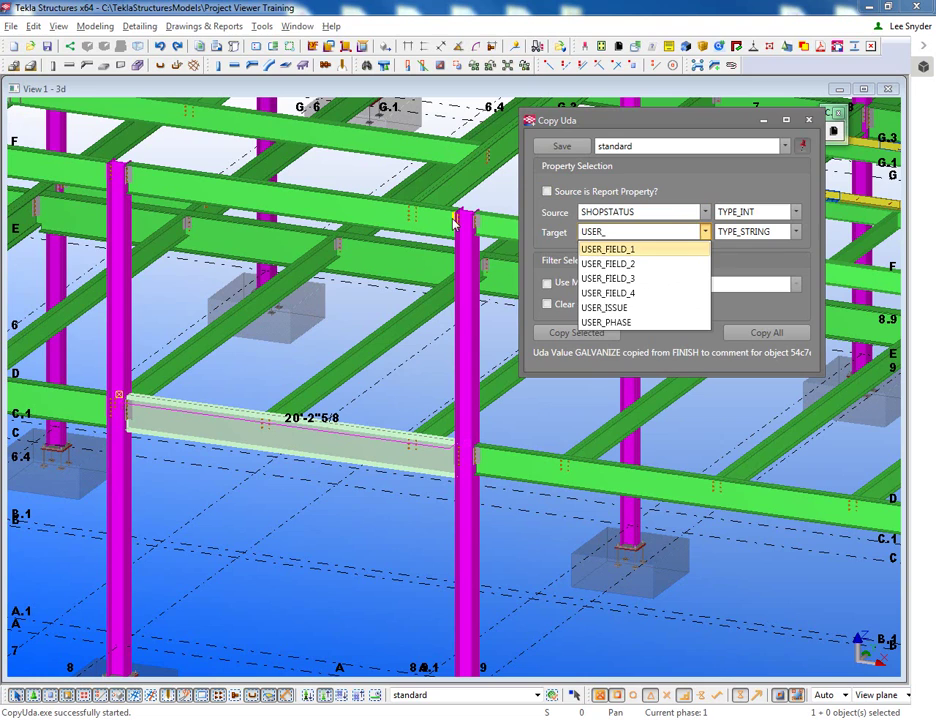
left_click(627, 265)
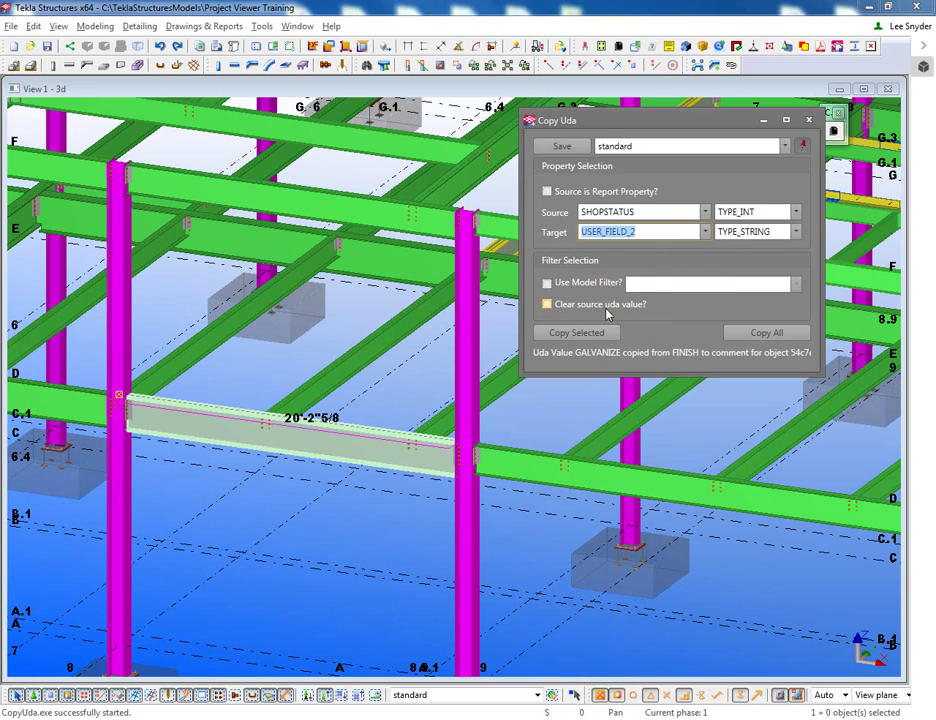
left_click(583, 334)
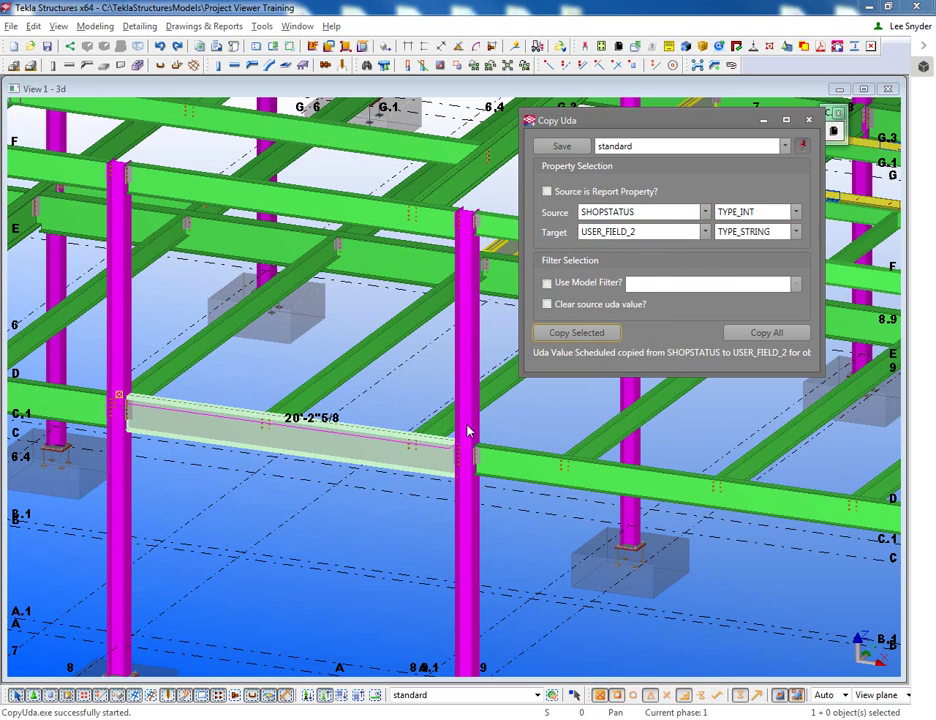
double_click(346, 452)
left_click(120, 395)
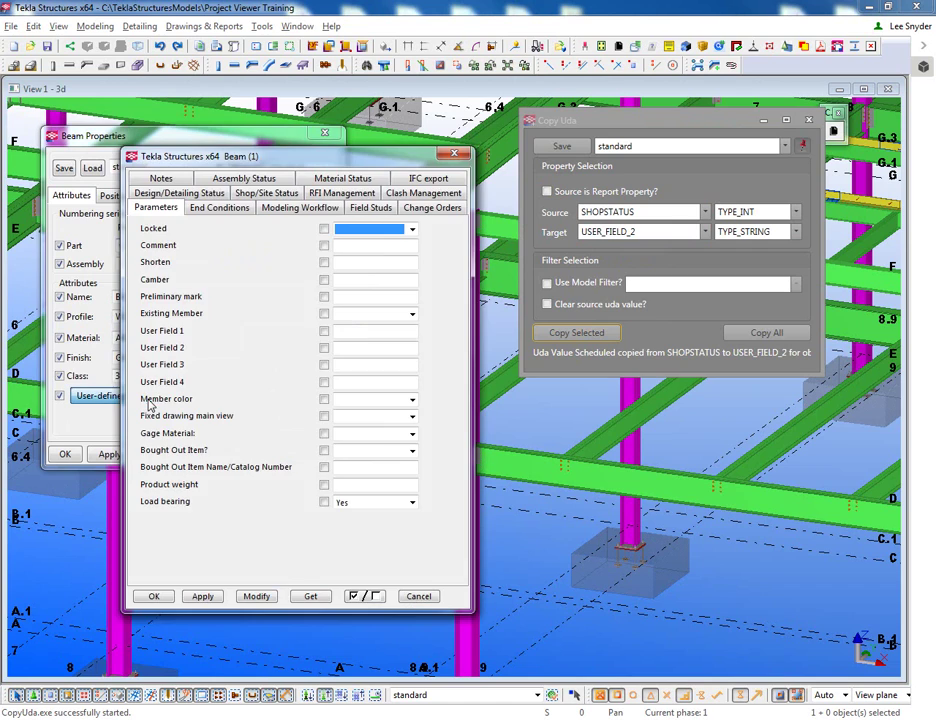
left_click(265, 193)
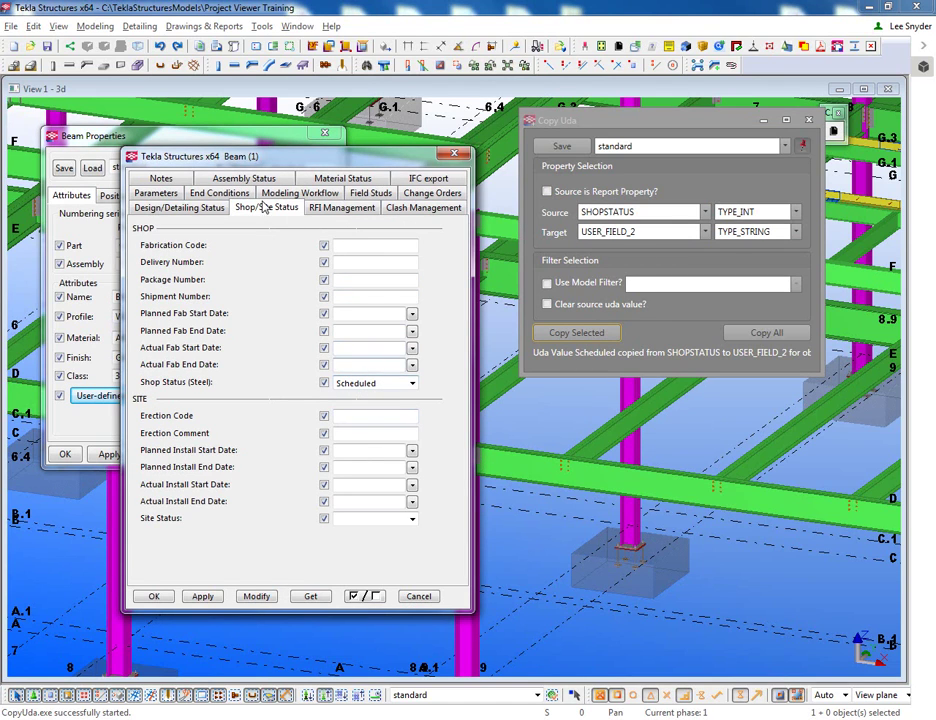
left_click(156, 193)
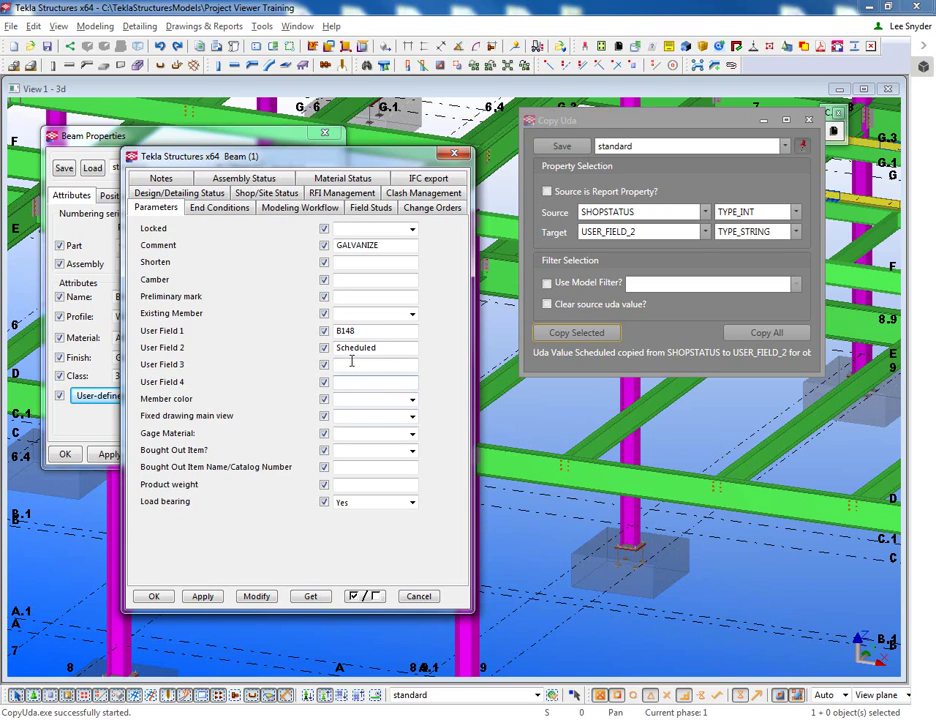
left_click_drag(407, 348, 304, 350)
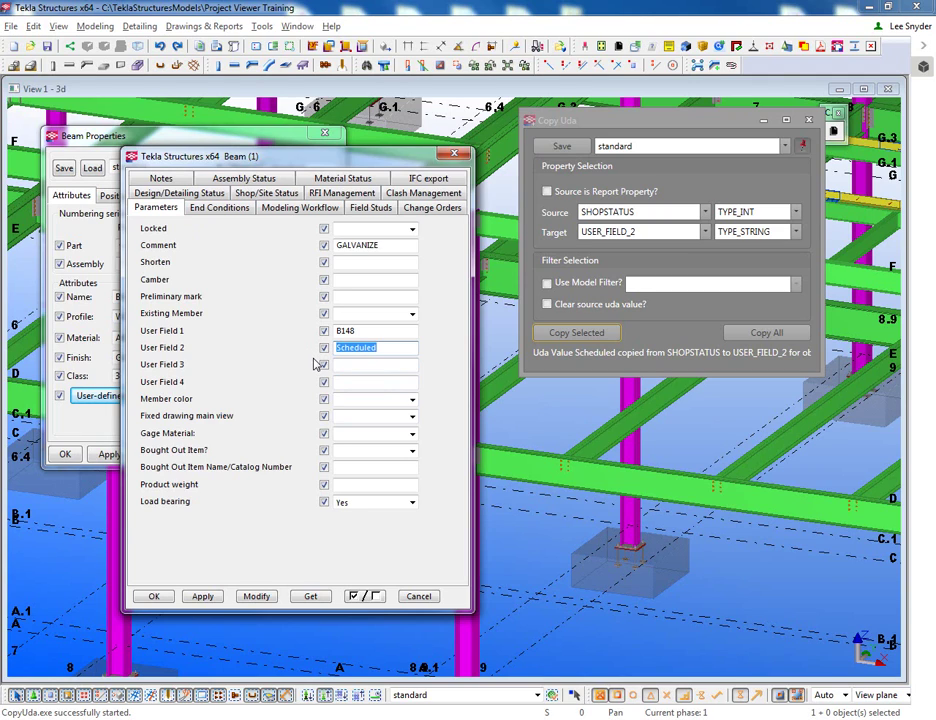
left_click(418, 596)
left_click(311, 449)
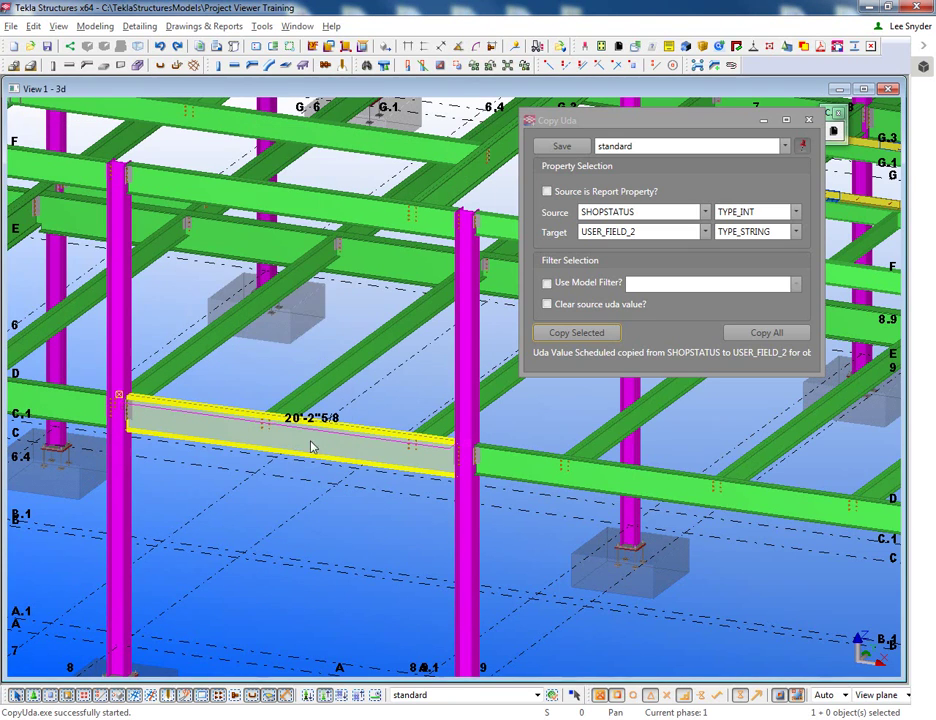
left_click(262, 27)
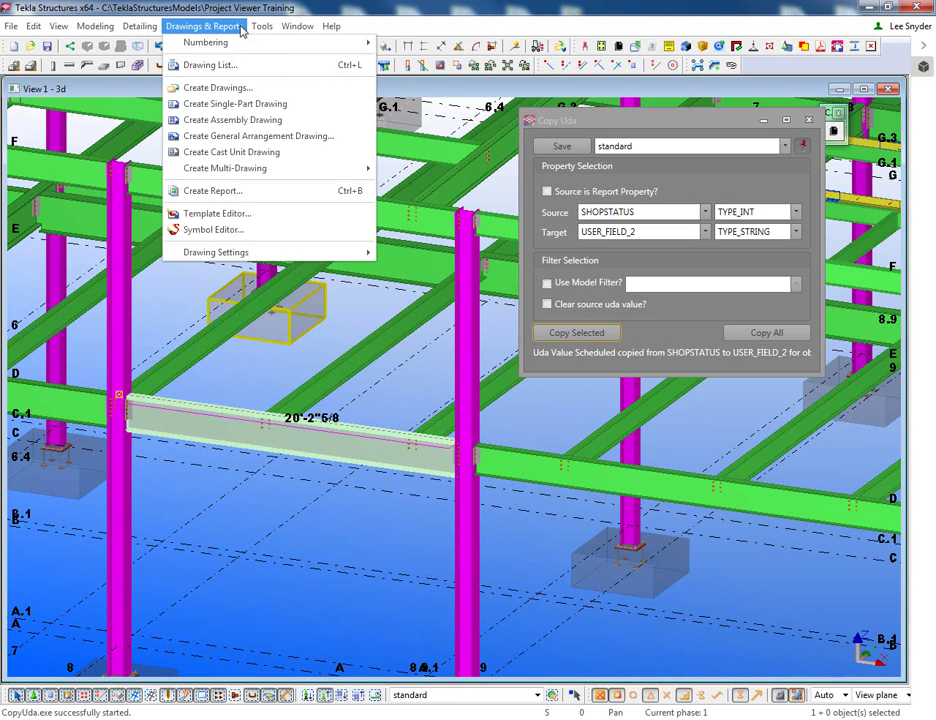
mouse_move(206, 42)
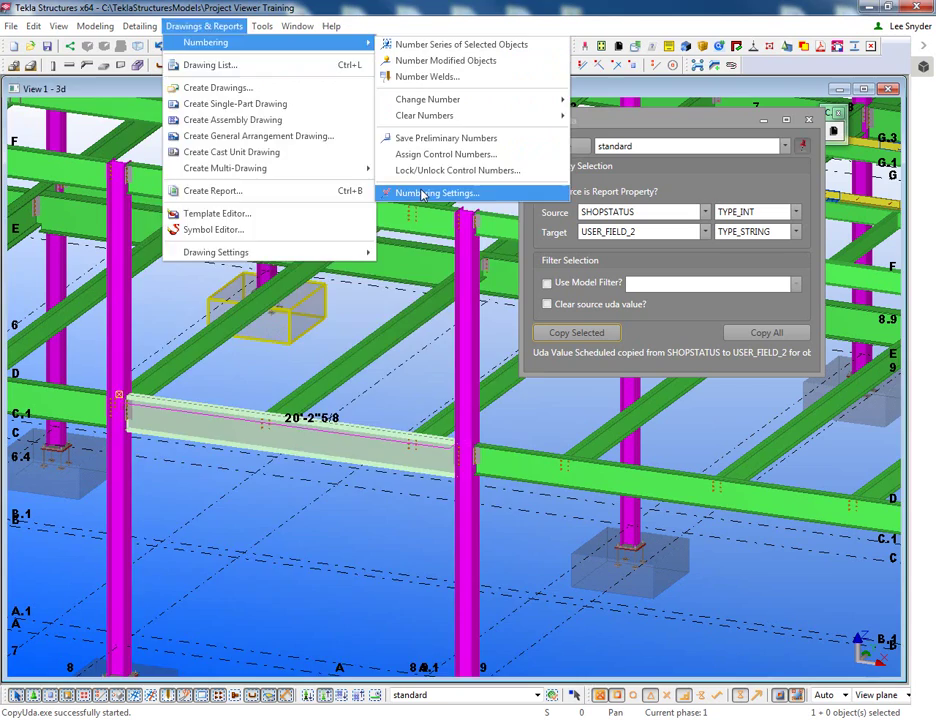
left_click(420, 193)
left_click(274, 487)
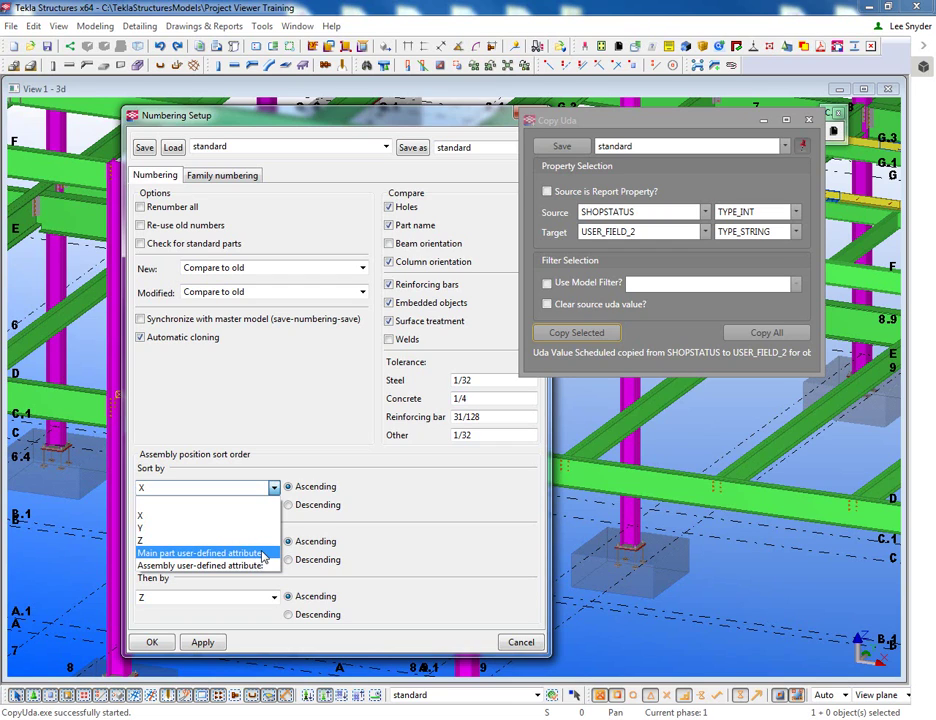
left_click(247, 557)
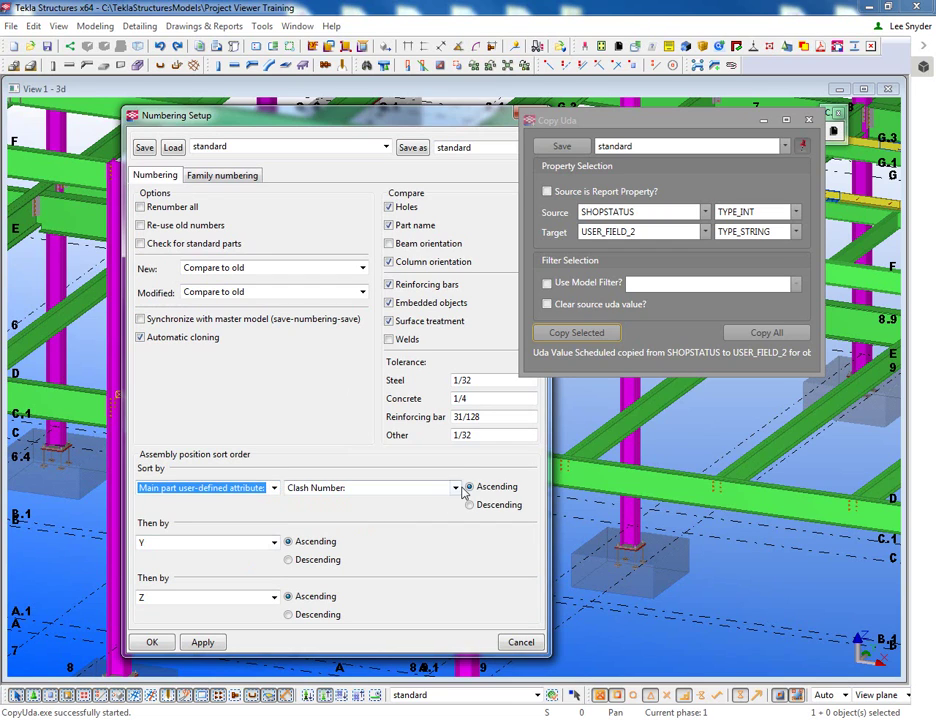
left_click(455, 487)
scroll(368, 387, "down", 1)
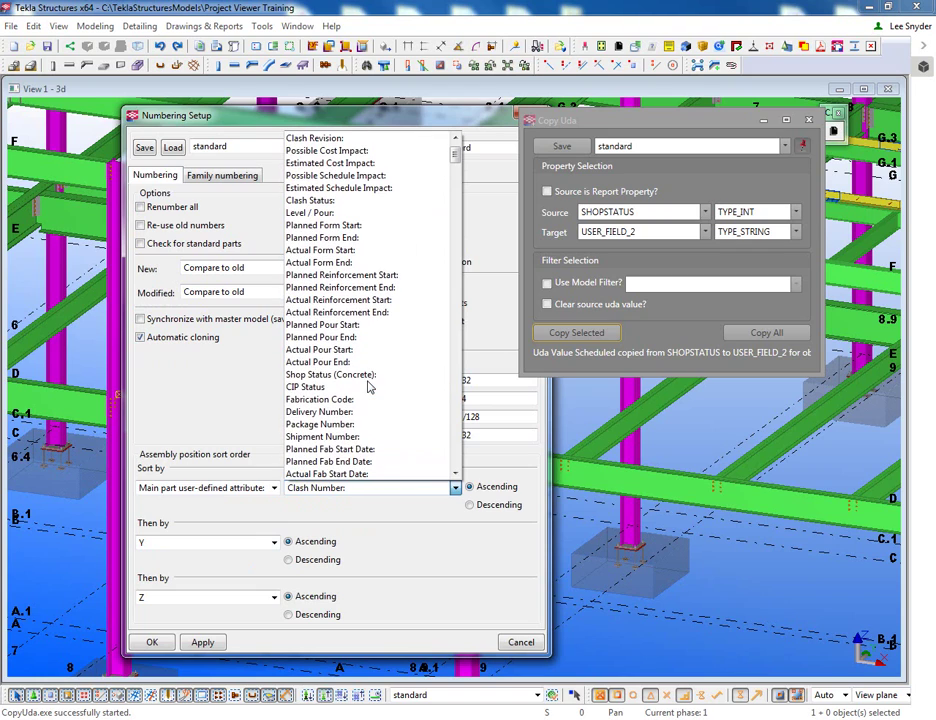
left_click(384, 538)
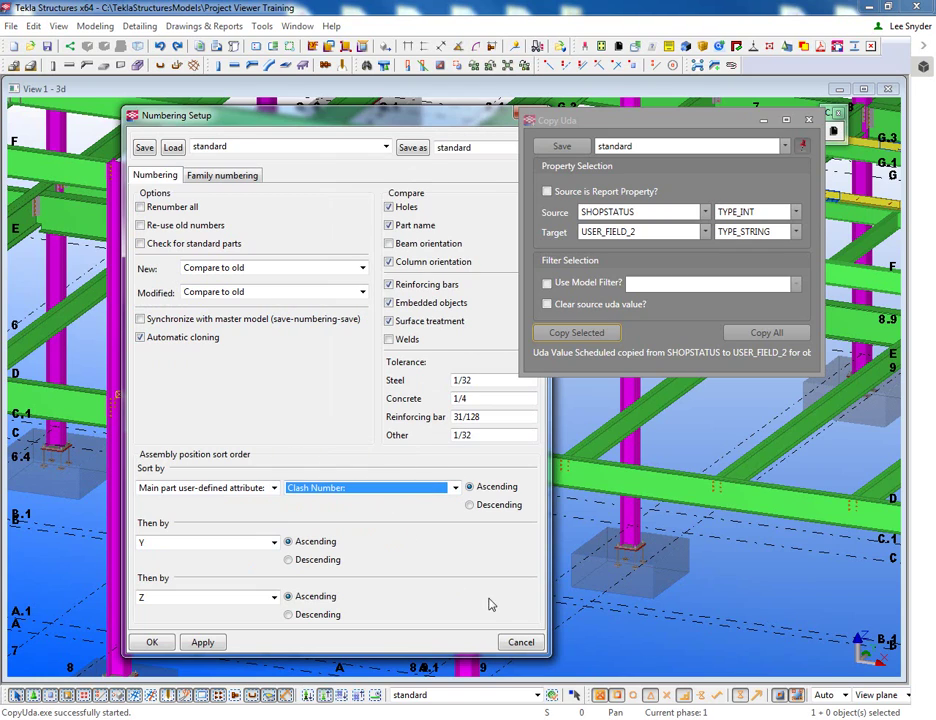
Close the Numbering Setup without changes and deselect the front beam
left_click(521, 647)
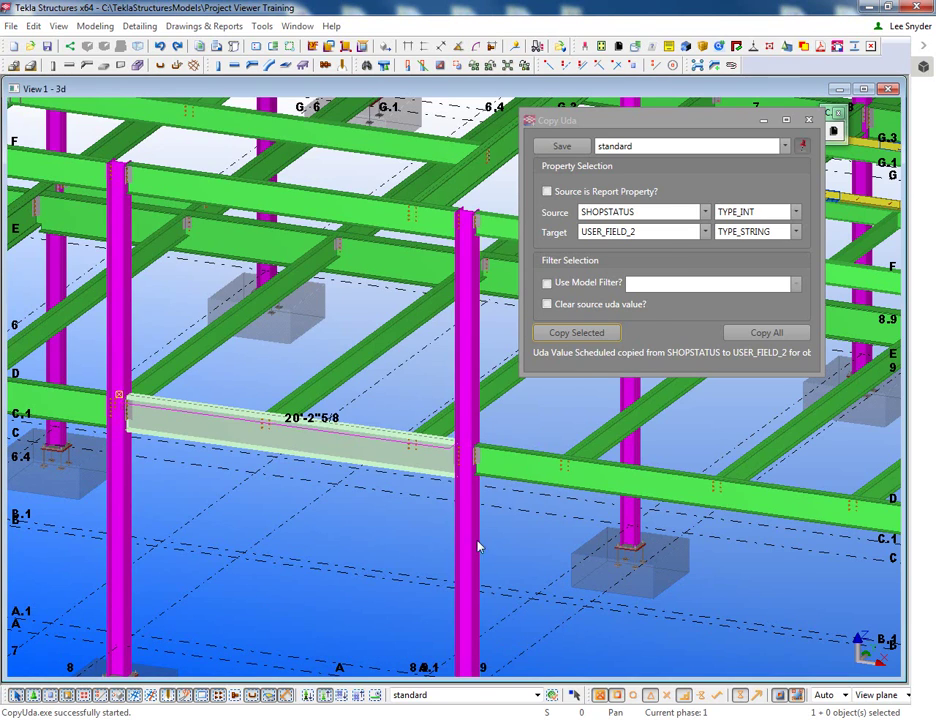
left_click(515, 545)
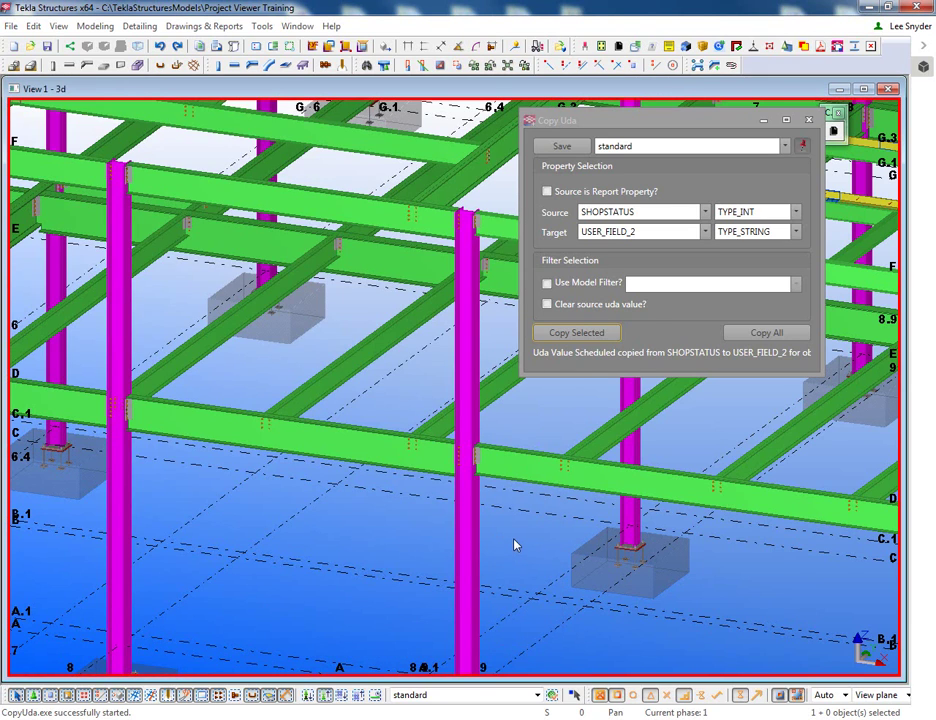